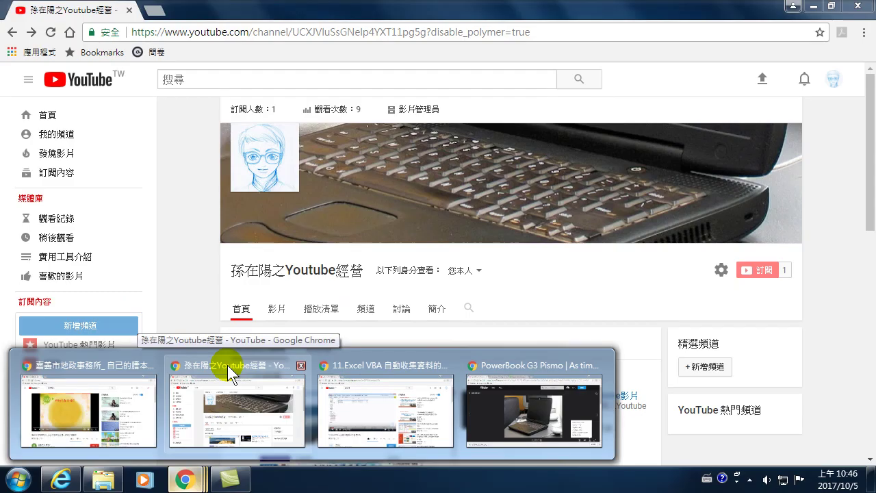
Step: Move past the slideshow's title slide to the Chrome window showing the YouTube channel page
{"action": "left_click", "coordinate": [227, 365]}
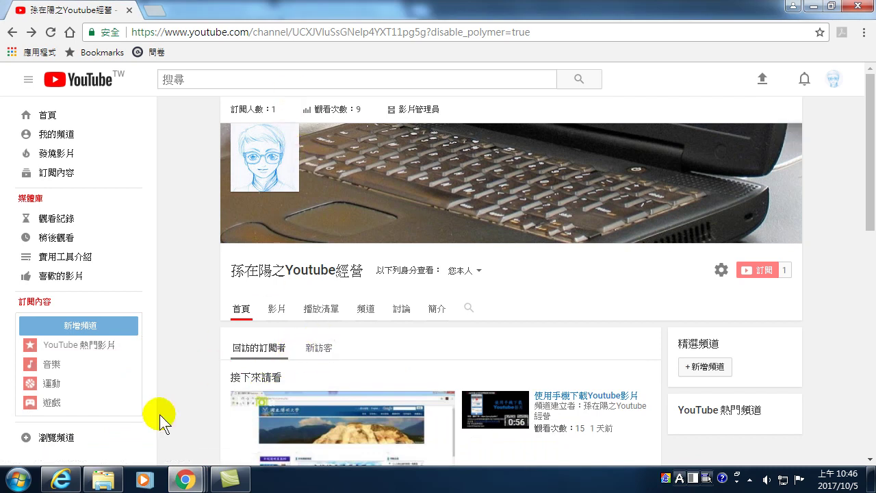
{"action": "mouse_move", "coordinate": [185, 480]}
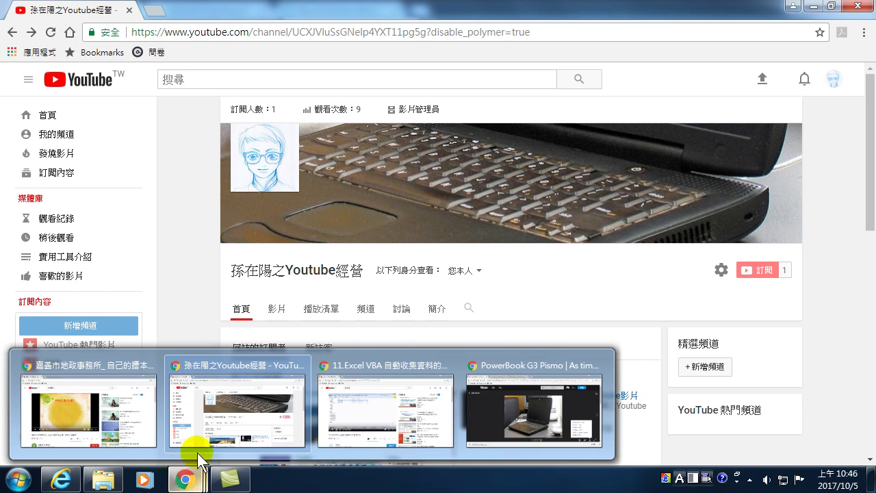
{"action": "left_click", "coordinate": [256, 363]}
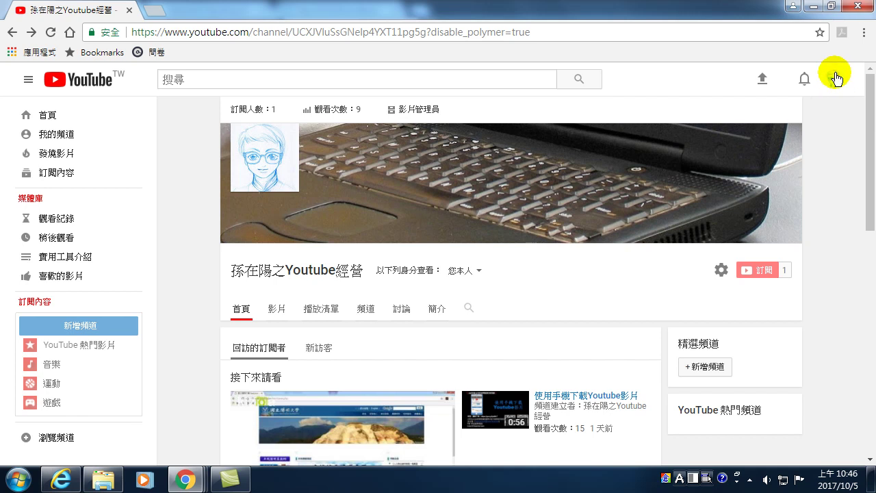
Step: Go to the YouTube home page, close its autoplaying ad banner, and scroll down the page
{"action": "left_click", "coordinate": [54, 113]}
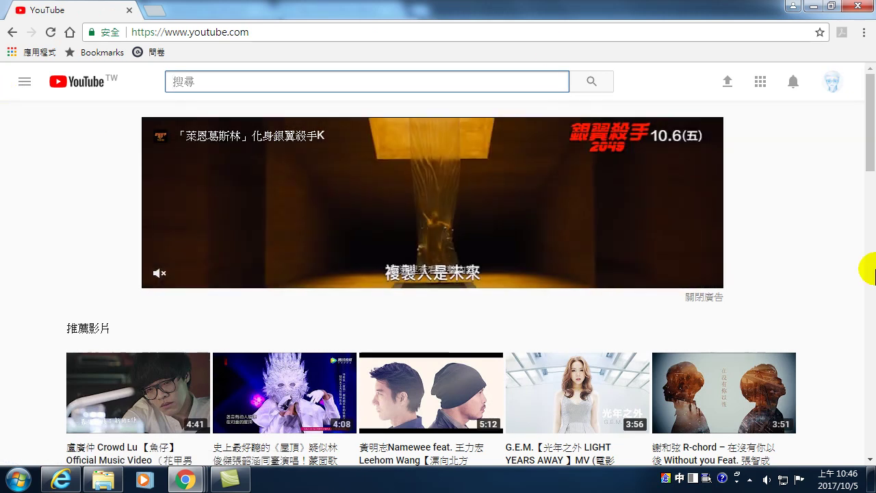
{"action": "left_click", "coordinate": [701, 299]}
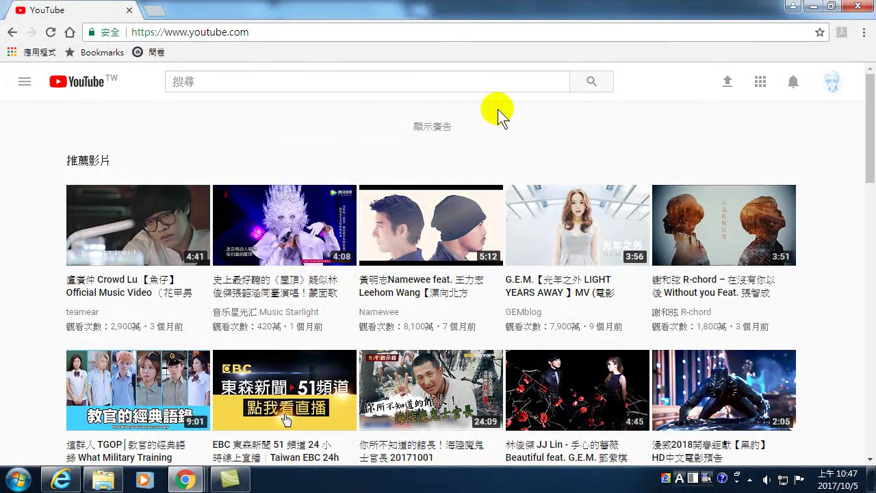
{"action": "scroll", "coordinate": [336, 249], "scroll_direction": "down", "scroll_amount": 3}
{"action": "scroll", "coordinate": [319, 303], "scroll_direction": "down", "scroll_amount": 4}
{"action": "scroll", "coordinate": [311, 361], "scroll_direction": "down", "scroll_amount": 5}
{"action": "scroll", "coordinate": [312, 361], "scroll_direction": "down", "scroll_amount": 4}
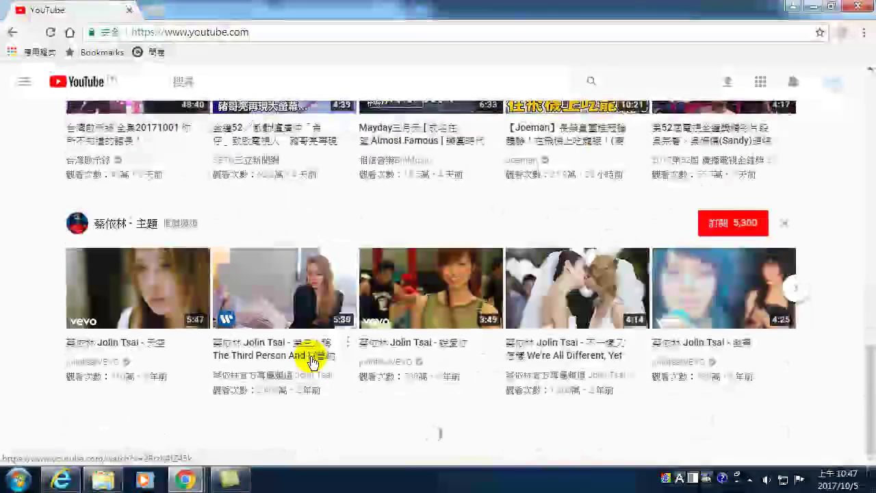
{"action": "scroll", "coordinate": [300, 380], "scroll_direction": "down", "scroll_amount": 4}
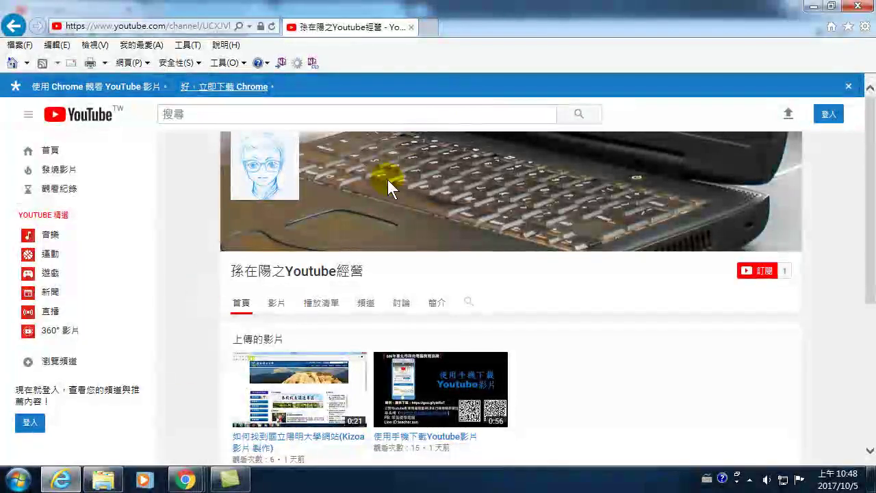
Step: Open the 提供意見 feedback form from the channel page's footer
{"action": "scroll", "coordinate": [313, 225], "scroll_direction": "down", "scroll_amount": 4}
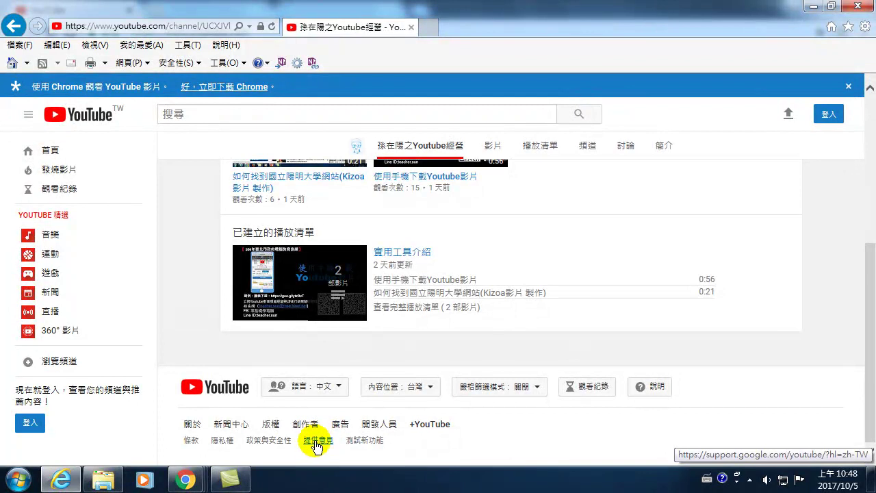
{"action": "left_click", "coordinate": [317, 444]}
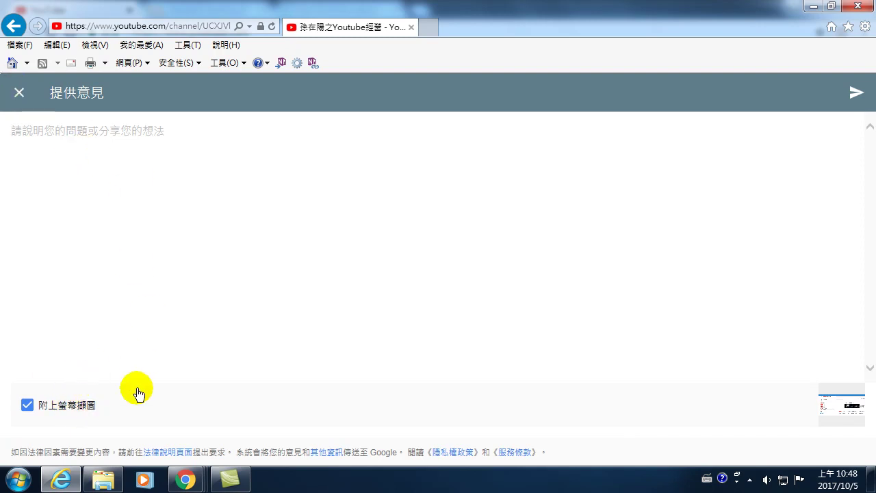
{"action": "left_click", "coordinate": [19, 94]}
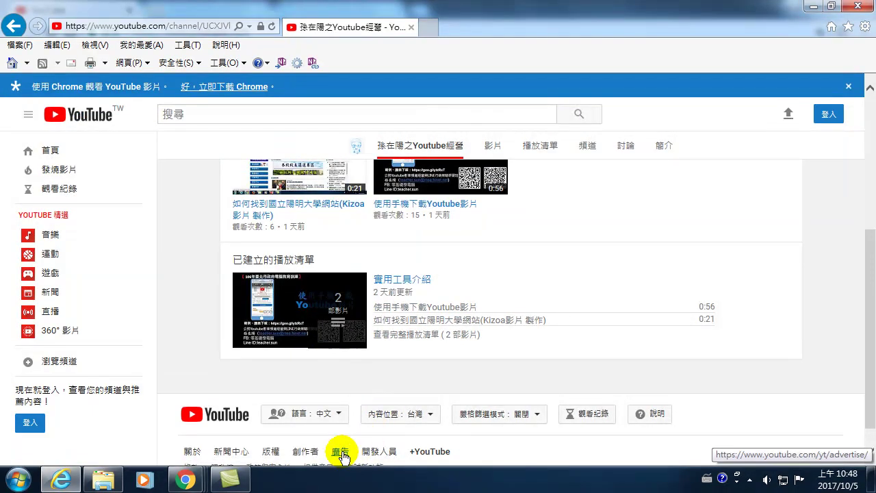
{"action": "scroll", "coordinate": [385, 449], "scroll_direction": "down", "scroll_amount": 1}
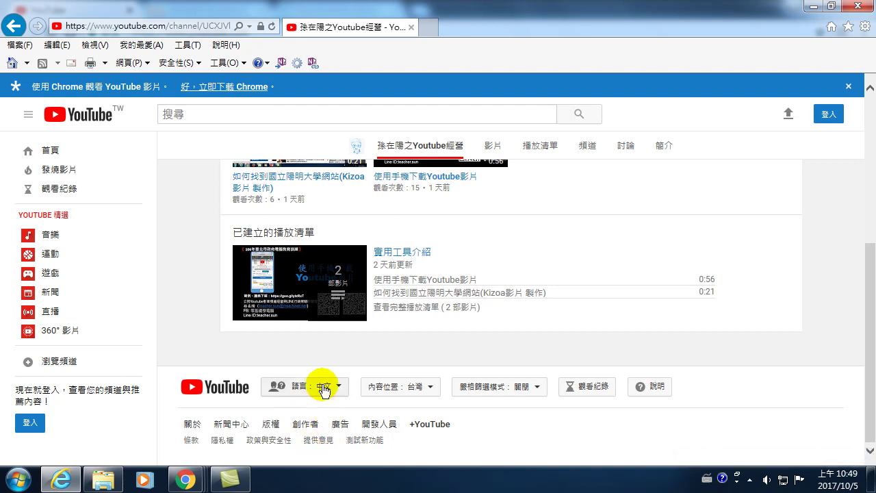
{"action": "left_click", "coordinate": [314, 441]}
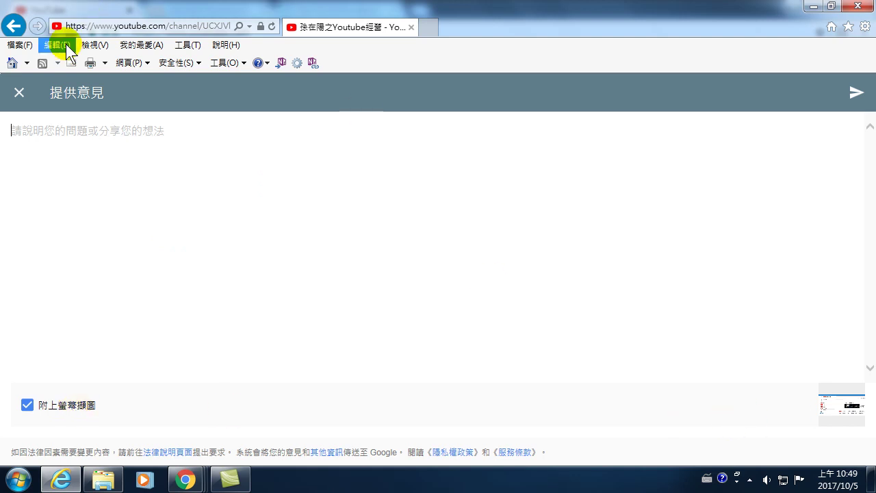
Step: Return to the channel search results, closing the feedback panel and the Chrome promotion banner
{"action": "left_click", "coordinate": [19, 26]}
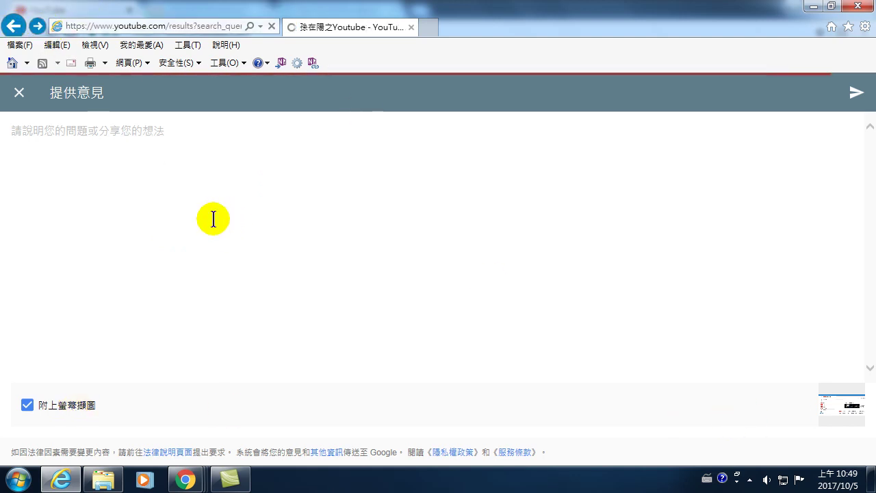
{"action": "left_click", "coordinate": [19, 92]}
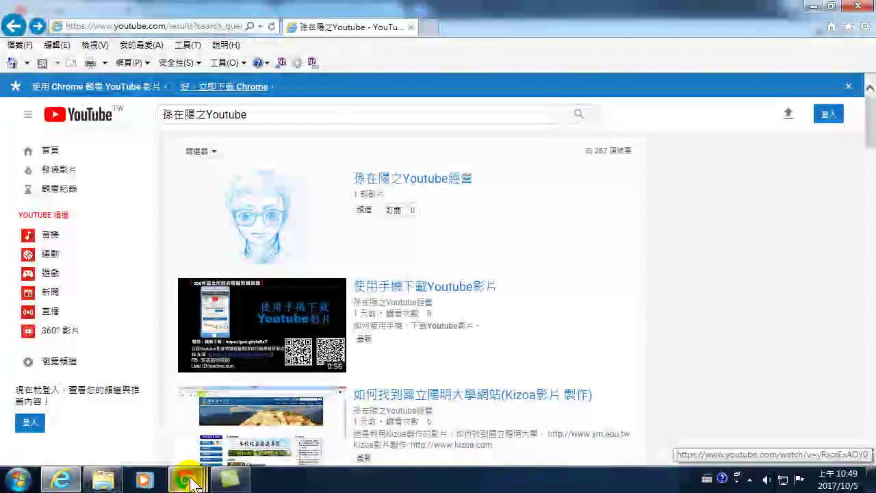
{"action": "mouse_move", "coordinate": [188, 479]}
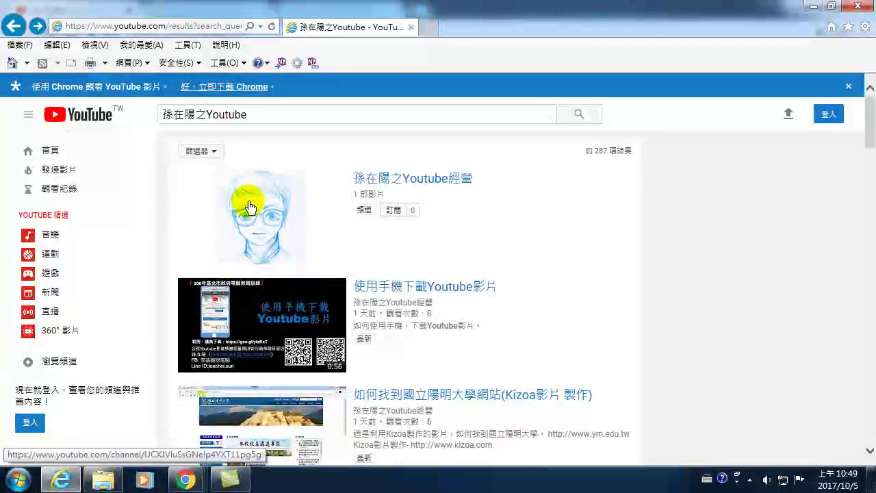
{"action": "left_click", "coordinate": [848, 86]}
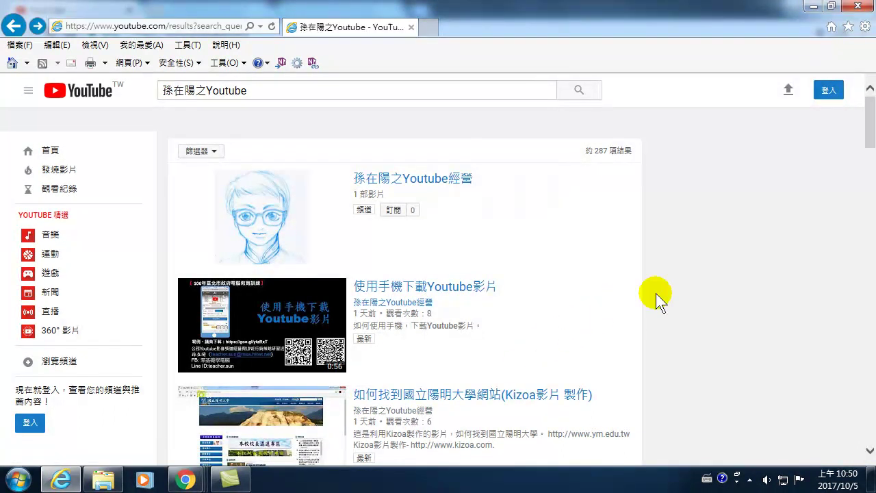
{"action": "scroll", "coordinate": [732, 274], "scroll_direction": "down", "scroll_amount": 5}
{"action": "scroll", "coordinate": [664, 411], "scroll_direction": "down", "scroll_amount": 5}
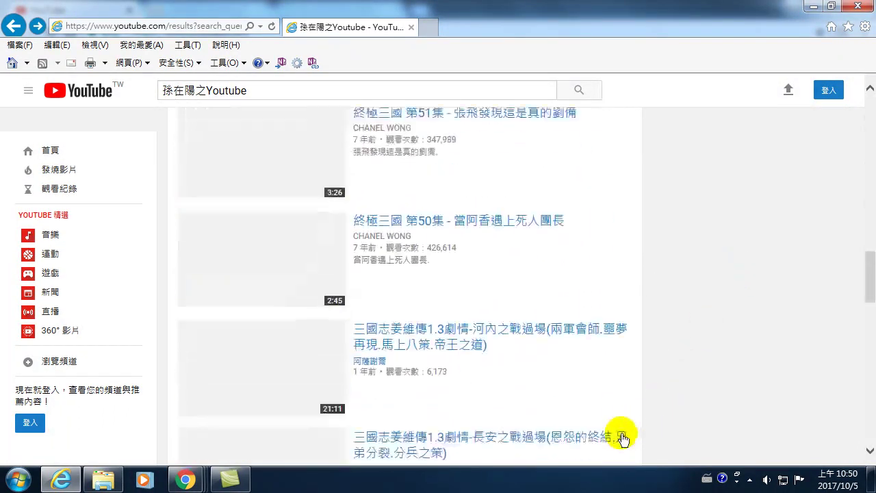
{"action": "scroll", "coordinate": [622, 433], "scroll_direction": "down", "scroll_amount": 5}
{"action": "left_click_drag", "start_coordinate": [868, 313], "coordinate": [868, 418]}
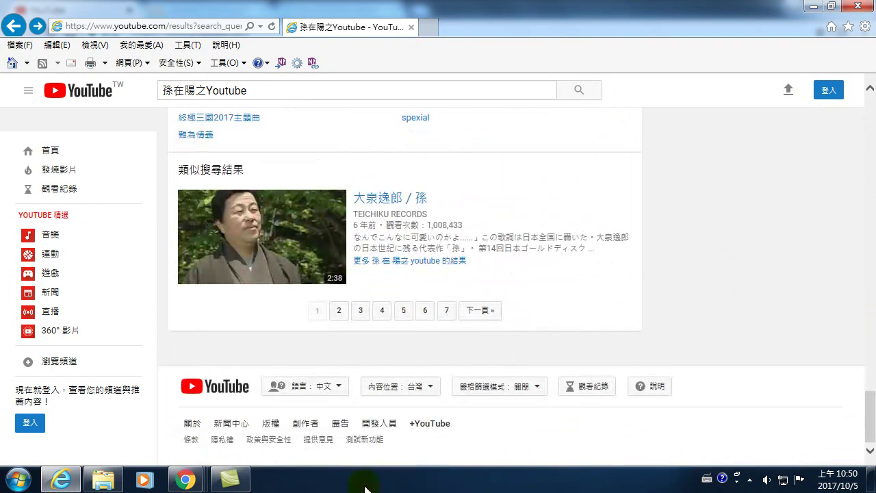
Step: Reopen the 提供意見 feedback form and clear the stray characters typed into its description box
{"action": "left_click", "coordinate": [319, 441]}
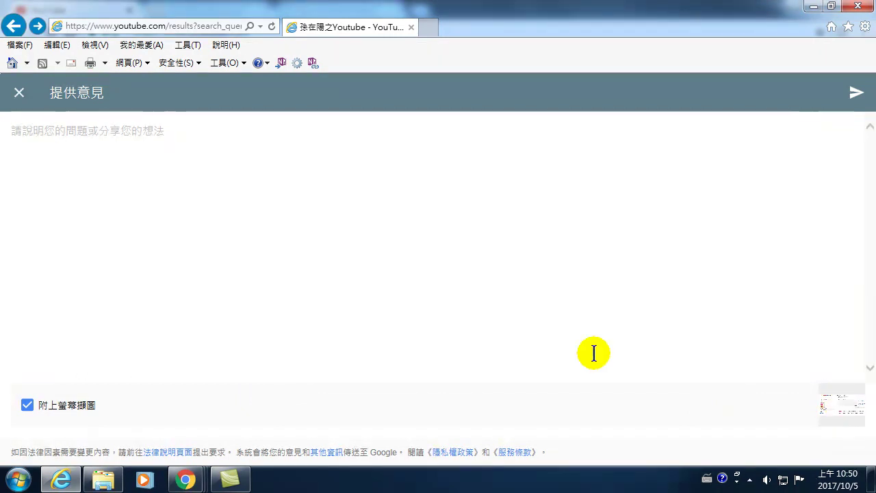
{"action": "left_click", "coordinate": [97, 156]}
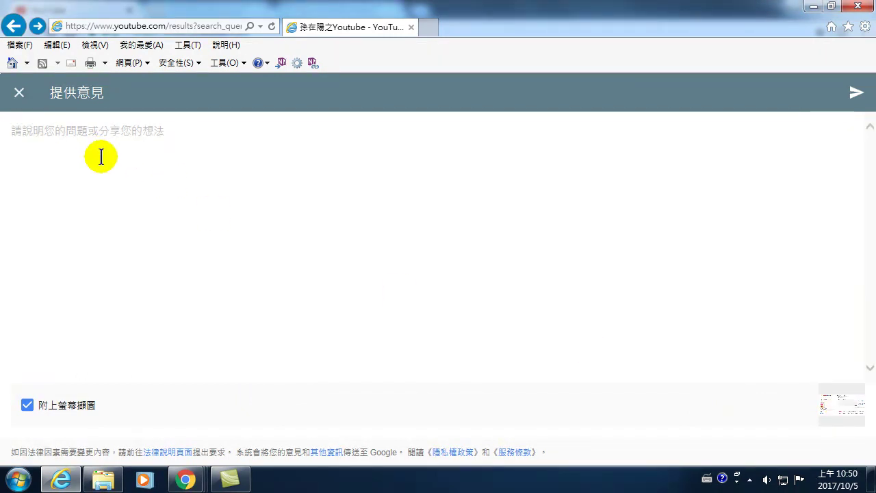
{"action": "type", "text": "hg"}
{"action": "key", "text": "BackSpace"}
{"action": "key", "text": "BackSpace"}
{"action": "key", "text": "ctrl+space"}
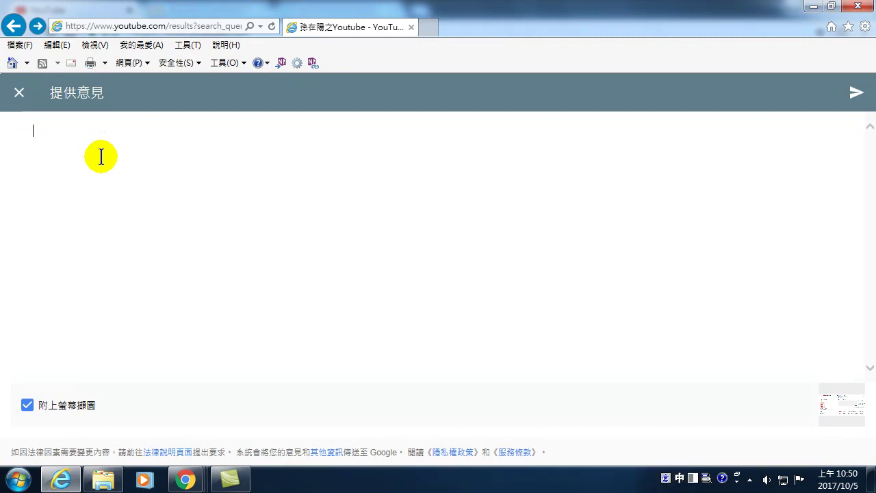
{"action": "key", "text": "Escape"}
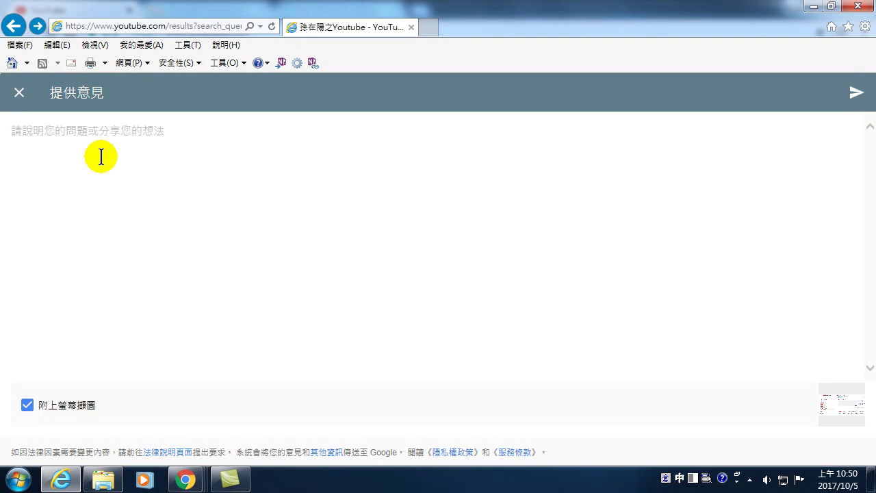
{"action": "type", "text": "su3"}
{"action": "key", "text": "Escape"}
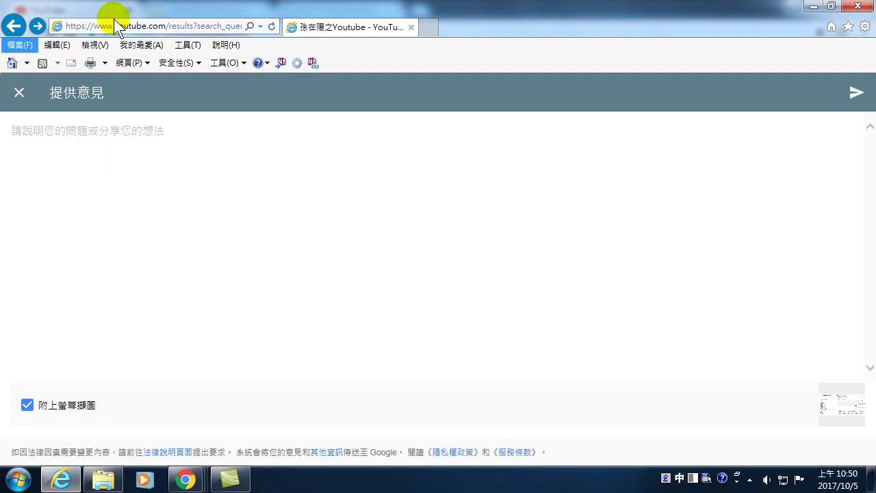
Step: Launch Notepad from Start > All Programs > Accessories and move its window up and right
{"action": "left_click", "coordinate": [17, 479]}
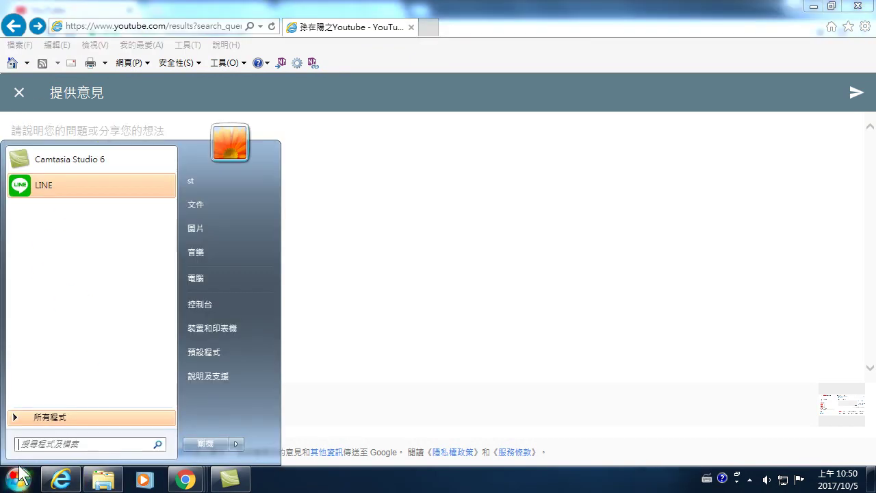
{"action": "left_click", "coordinate": [38, 419]}
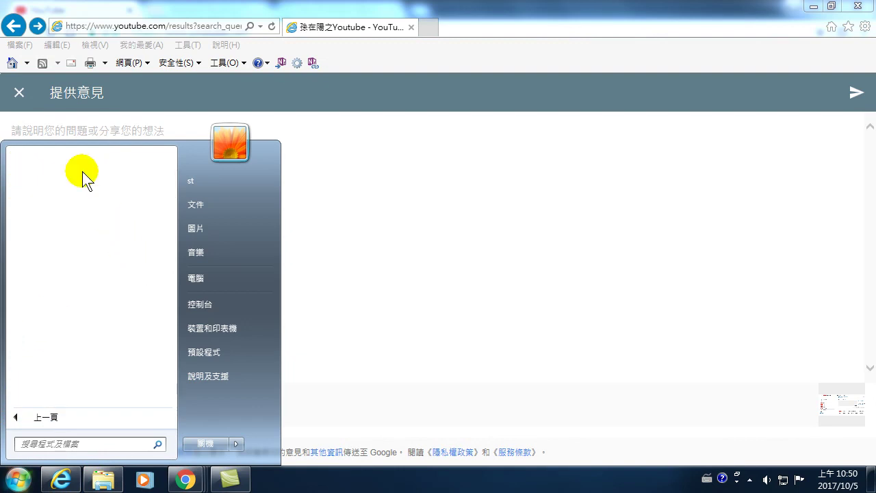
{"action": "scroll", "coordinate": [58, 342], "scroll_direction": "down", "scroll_amount": 3}
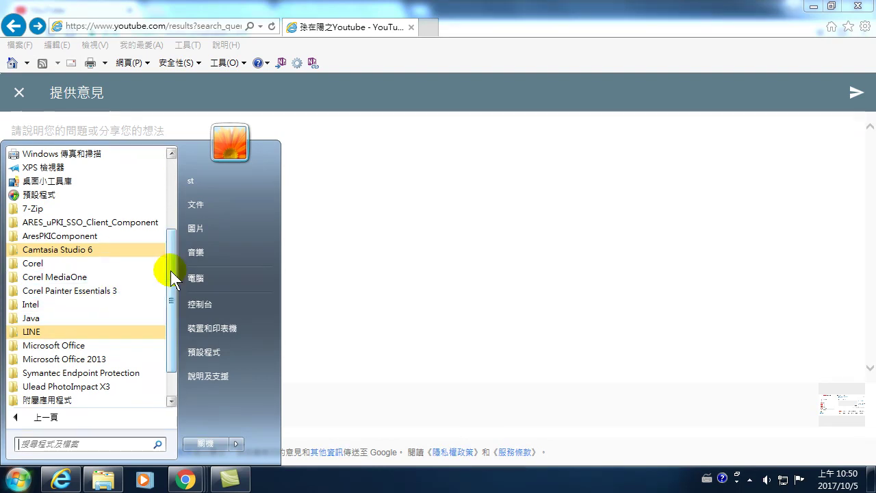
{"action": "left_click_drag", "start_coordinate": [171, 290], "coordinate": [171, 310]}
{"action": "left_click", "coordinate": [64, 358]}
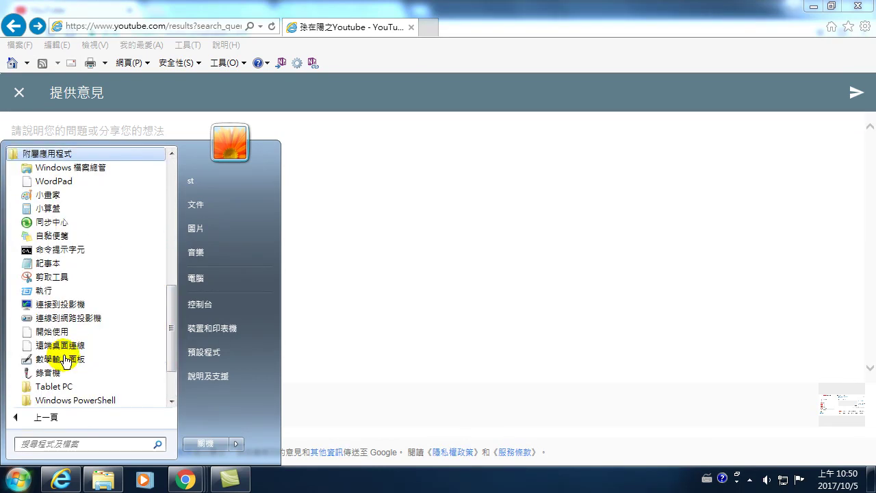
{"action": "left_click", "coordinate": [58, 262]}
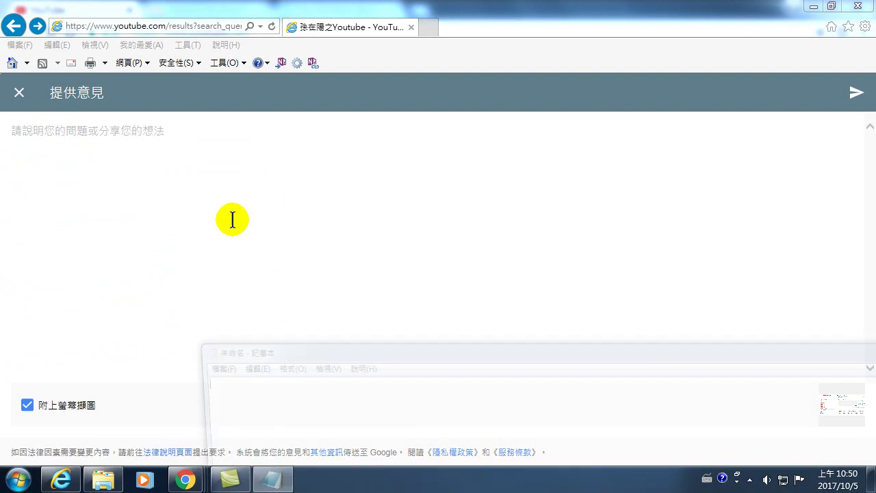
{"action": "left_click", "coordinate": [317, 343]}
{"action": "left_click_drag", "start_coordinate": [319, 343], "coordinate": [375, 172]}
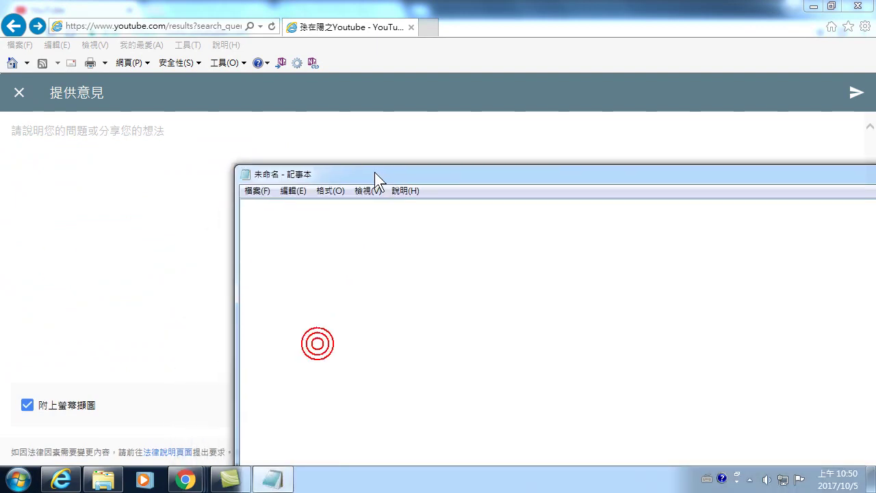
Step: Switch to Chinese Cangjie input and type 我想告訴你 in Notepad
{"action": "type", "text": "bg"}
{"action": "key", "text": "BackSpace"}
{"action": "key", "text": "BackSpace"}
{"action": "key", "text": "ctrl+space"}
{"action": "type", "text": "hi1dup"}
{"action": "key", "text": "space"}
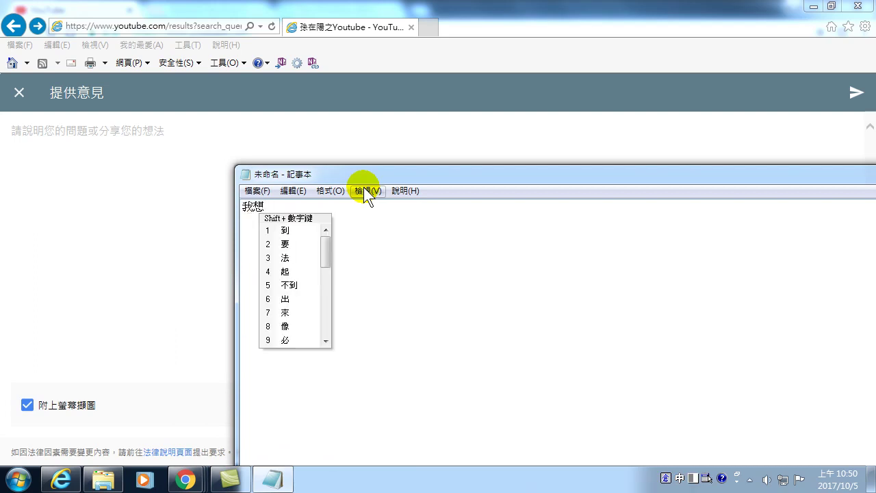
{"action": "type", "text": "hr"}
{"action": "key", "text": "space"}
{"action": "type", "text": "yrl"}
{"action": "key", "text": "space"}
{"action": "type", "text": "onf"}
{"action": "key", "text": "space"}
{"action": "key", "text": "space"}
Step: Continue the sentence with 一個很棒的頻道: followed by the channel owner's name and 。
{"action": "type", "text": "hoa"}
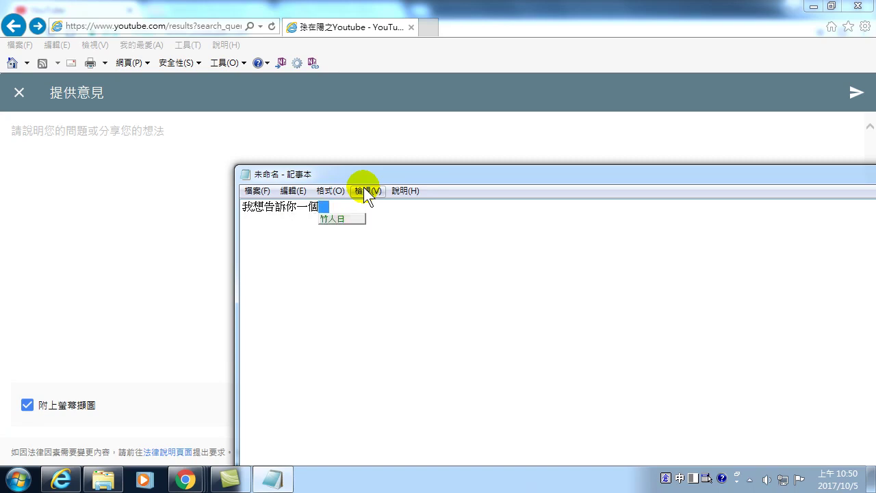
{"action": "type", "text": "q"}
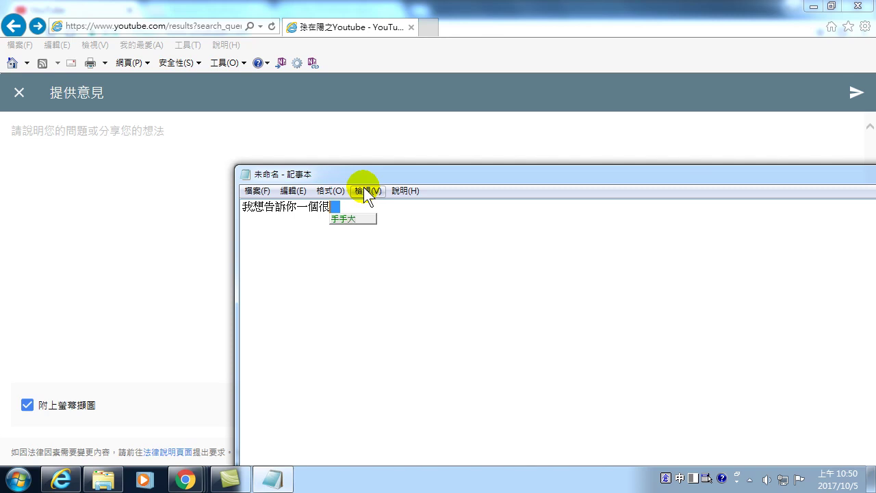
{"action": "type", "text": "q"}
{"action": "key", "text": "space"}
{"action": "type", "text": "hapi"}
{"action": "key", "text": "space"}
{"action": "type", "text": "vf"}
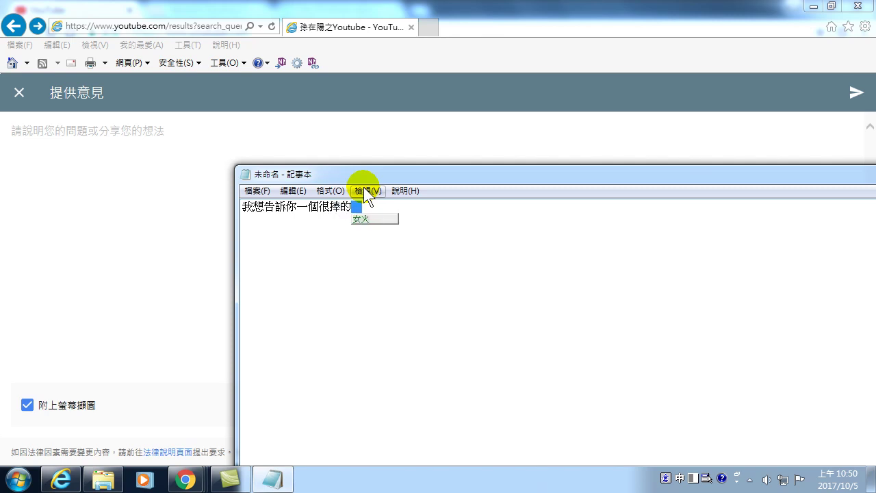
{"action": "key", "text": "space"}
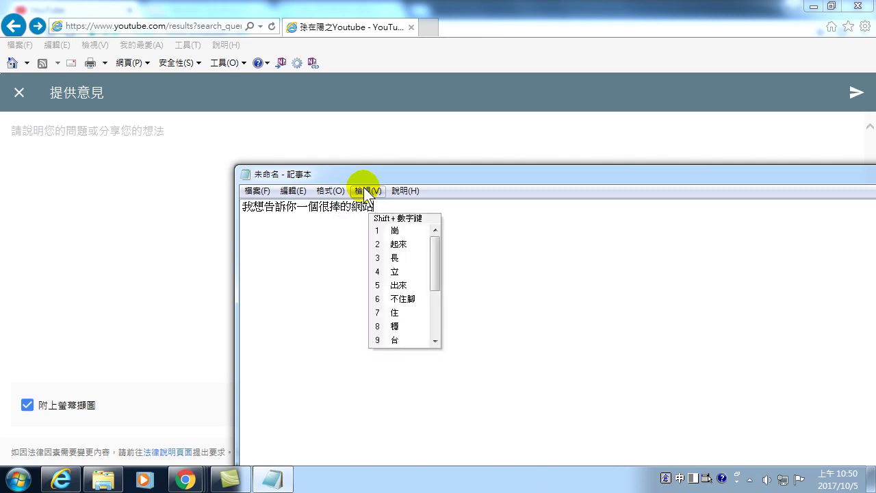
{"action": "key", "text": "Escape"}
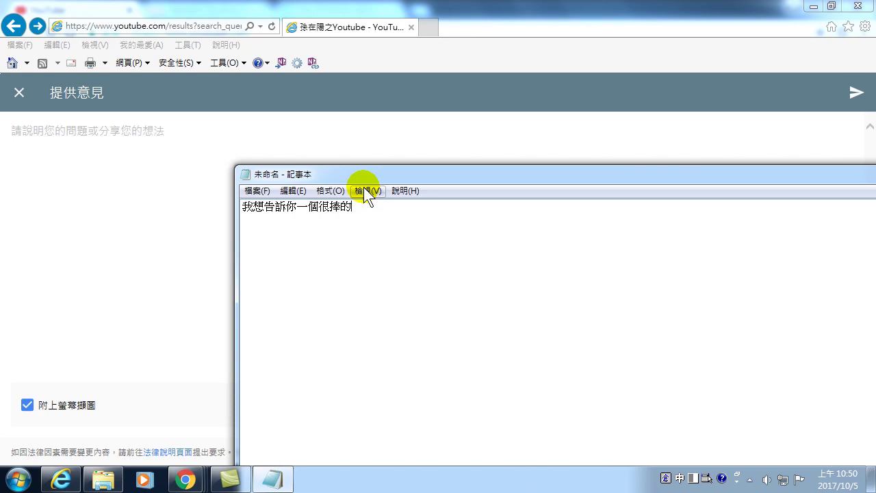
{"action": "type", "text": "yc"}
{"action": "key", "text": "space"}
{"action": "type", "text": "1ythu"}
{"action": "key", "text": "space"}
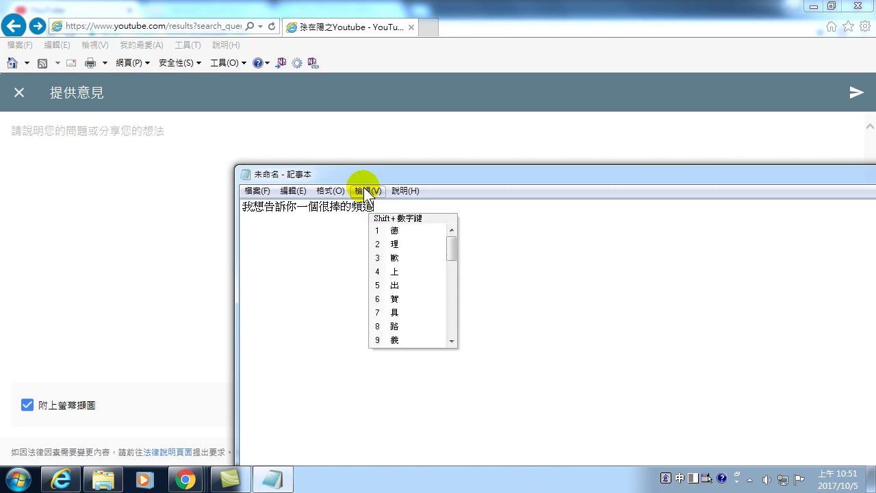
{"action": "type", "text": ":"}
{"action": "key", "text": "space"}
{"action": "type", "text": "klg nlamh 。"}
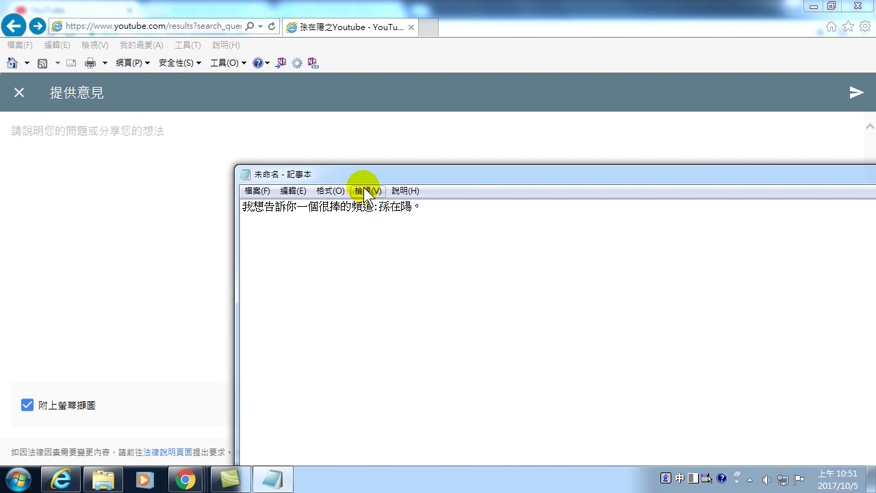
Step: Copy the whole Notepad sentence and return to the YouTube feedback box
{"action": "left_click_drag", "start_coordinate": [428, 207], "coordinate": [162, 199]}
{"action": "key", "text": "ctrl+c"}
{"action": "left_click", "coordinate": [66, 155]}
Step: Paste the recommendation sentence into the feedback description, keeping the screenshot attached
{"action": "key", "text": "ctrl+v"}
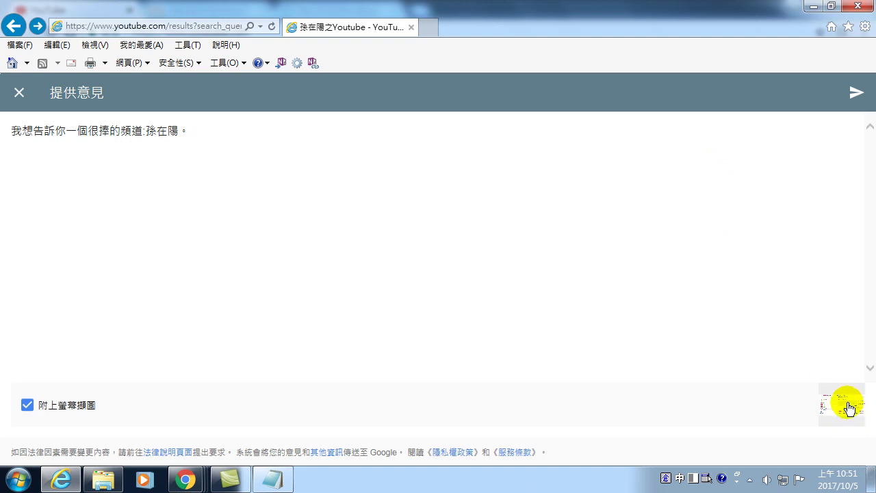
{"action": "left_click", "coordinate": [846, 406]}
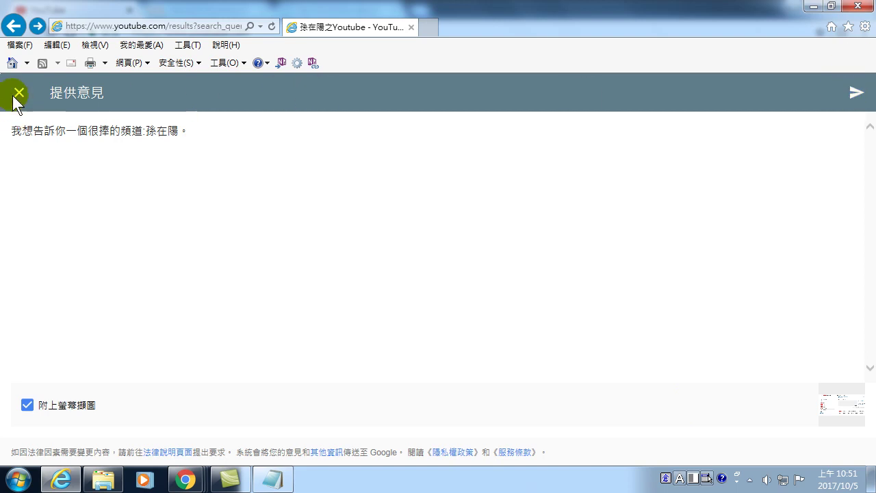
Step: Send the feedback and wait for the thank-you message over the search results
{"action": "left_click", "coordinate": [855, 93]}
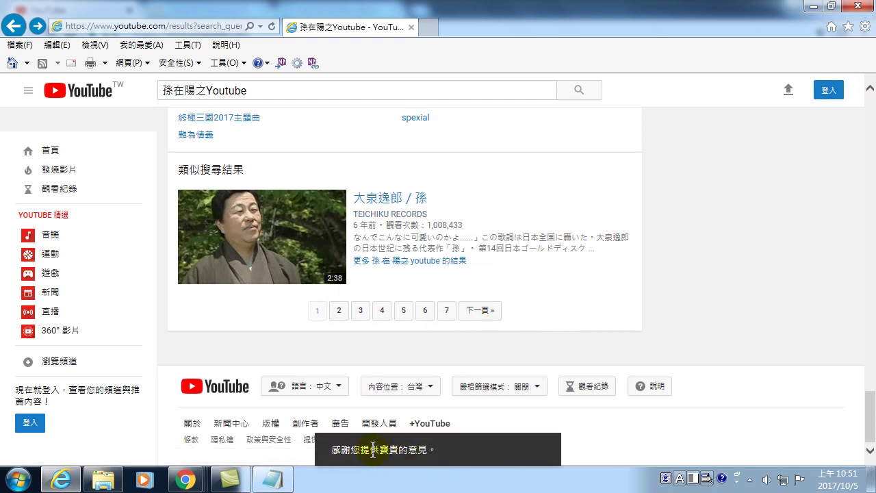
{"action": "scroll", "coordinate": [401, 345], "scroll_direction": "up", "scroll_amount": 5}
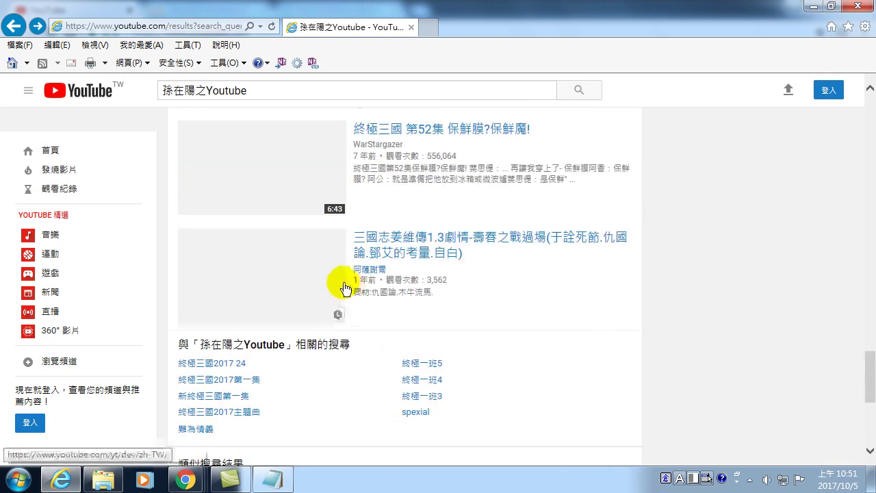